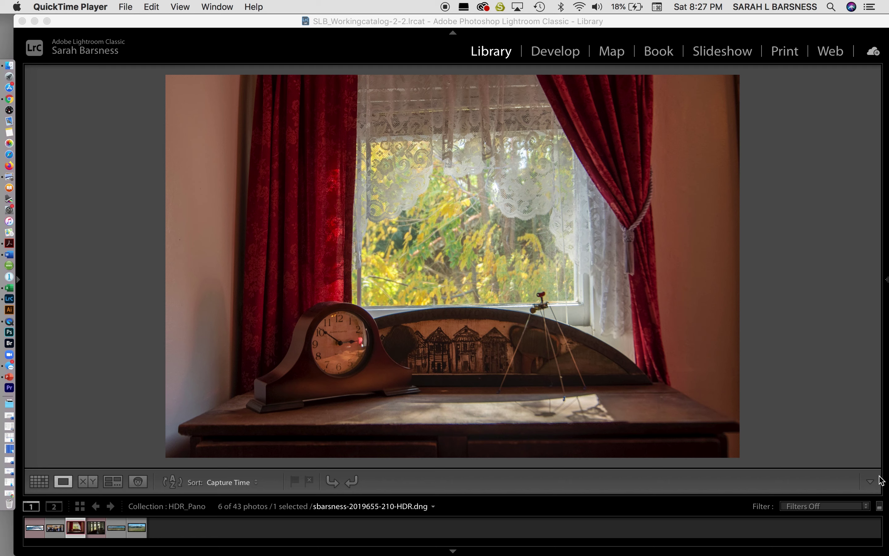
Bring Lightroom forward and flip from the clock HDR to the staircase HDR and back
left_click(497, 321)
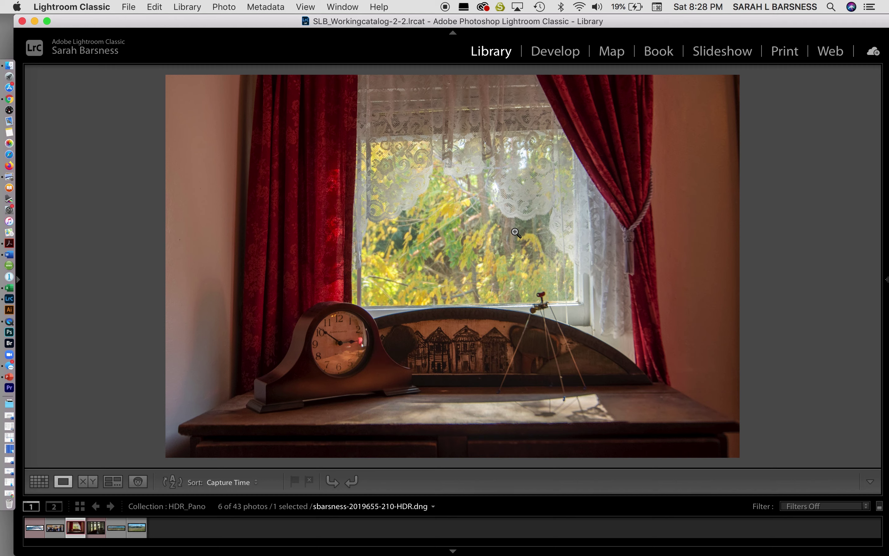
key("Right")
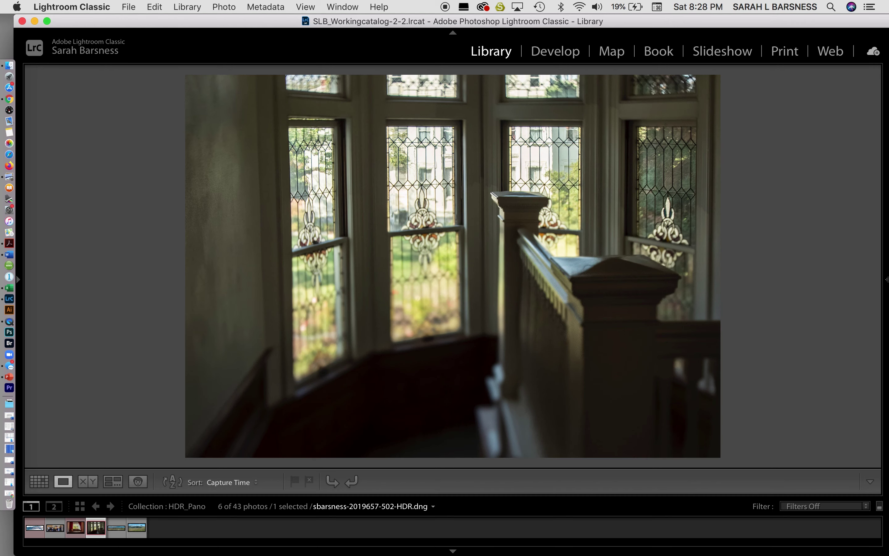
key("Left")
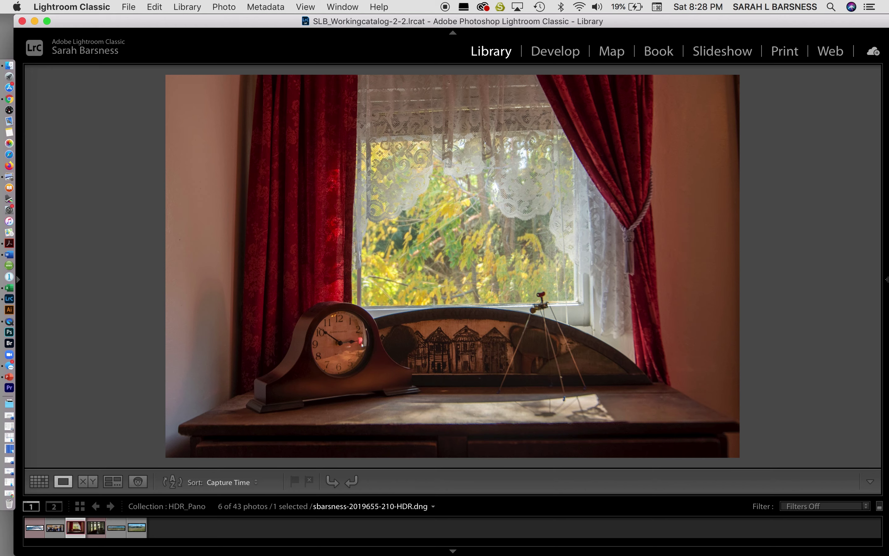
In Grid, expand the clock HDR's stack and open its brightest bracket large in Loupe
key("g")
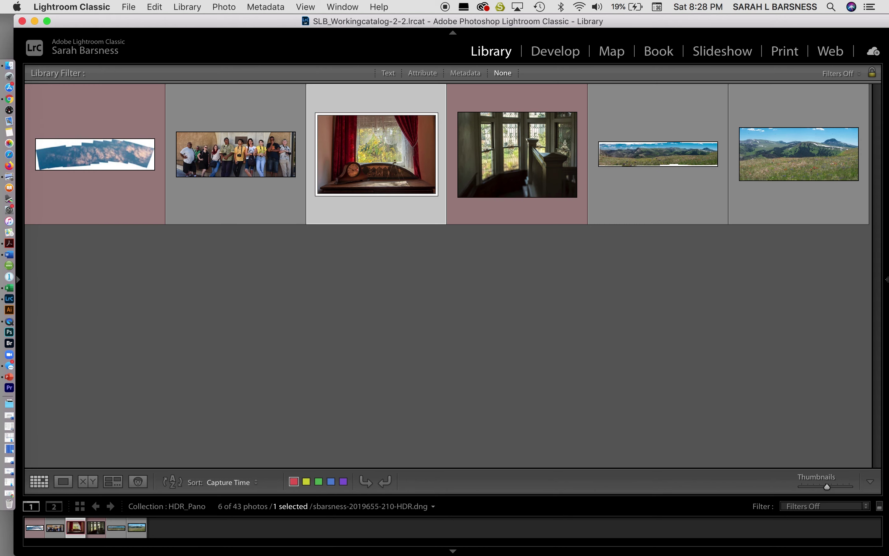
left_click(310, 158)
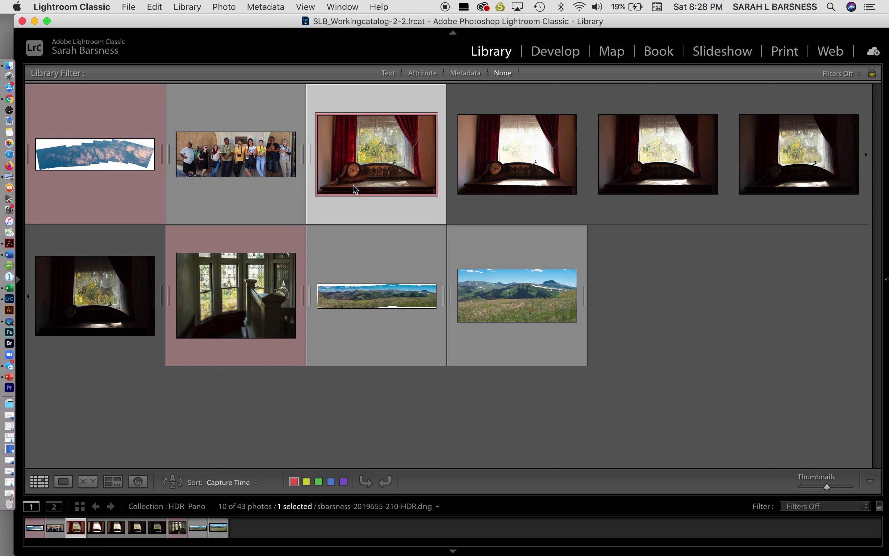
left_click(515, 169)
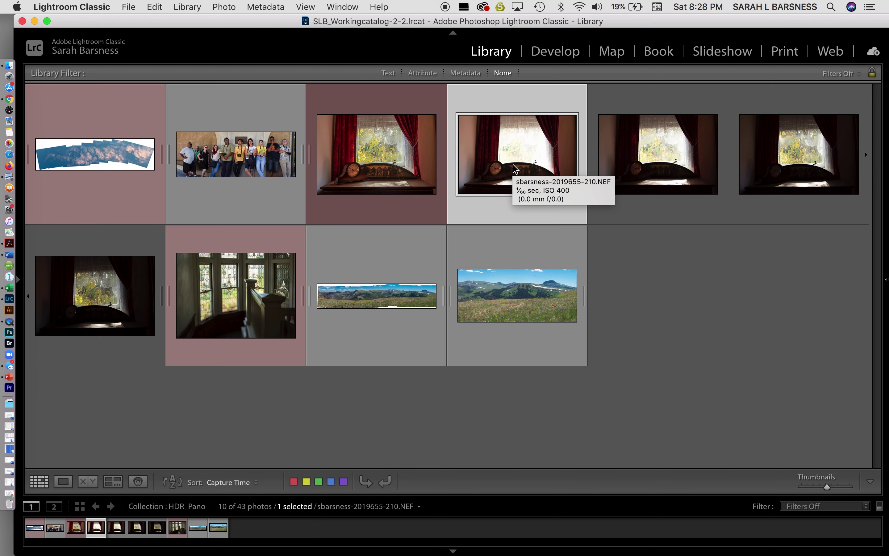
double_click(514, 169)
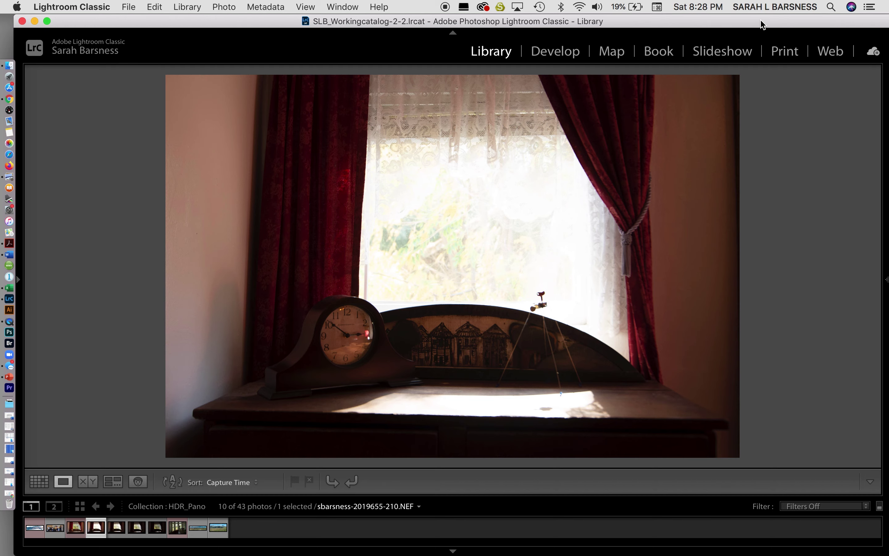
left_click_drag(762, 24, 744, 17)
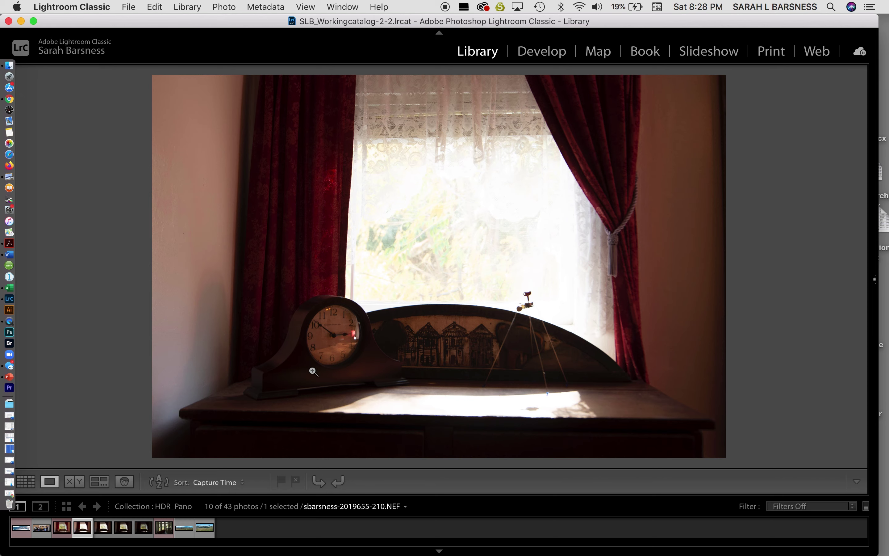
Open the bright NEF clock exposure in Develop and check the histogram's highlight clipping indicator
left_click(540, 51)
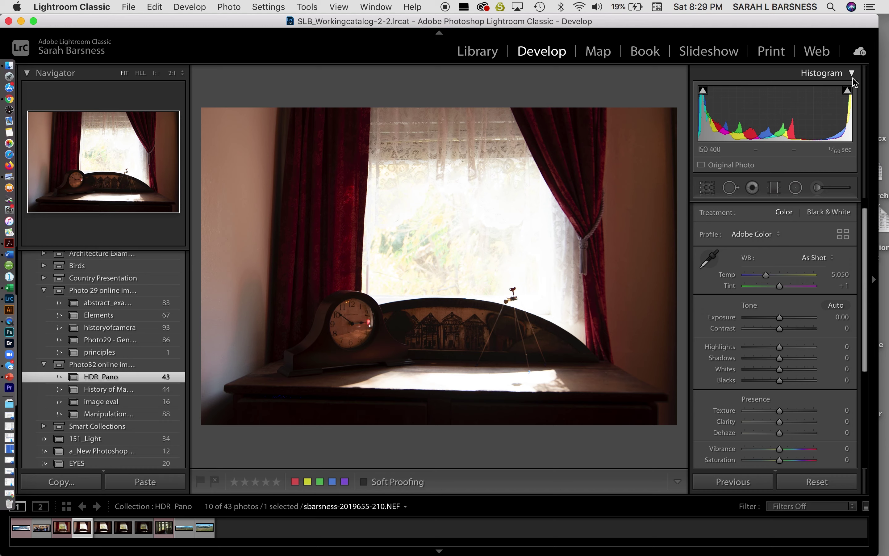
mouse_move(848, 92)
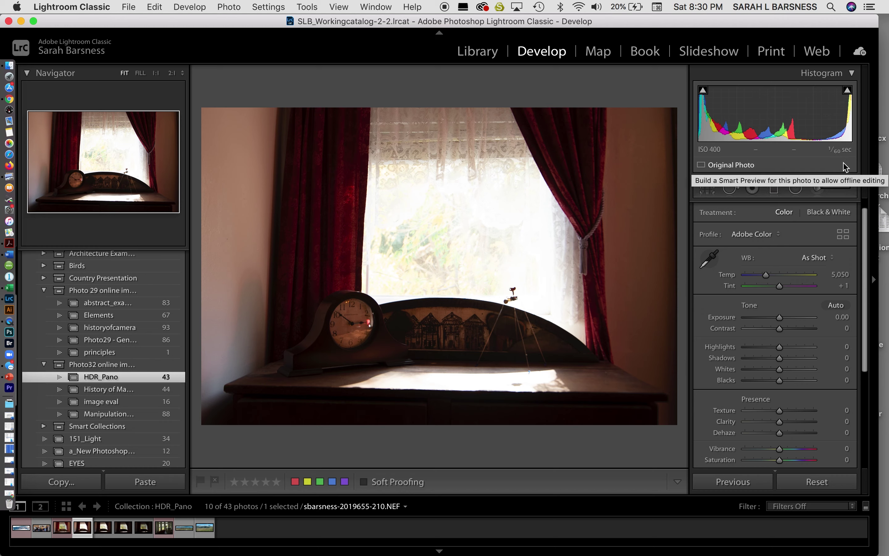
Step through the three darker clock brackets checking clipping, then return to the ten-photo grid
key("Right")
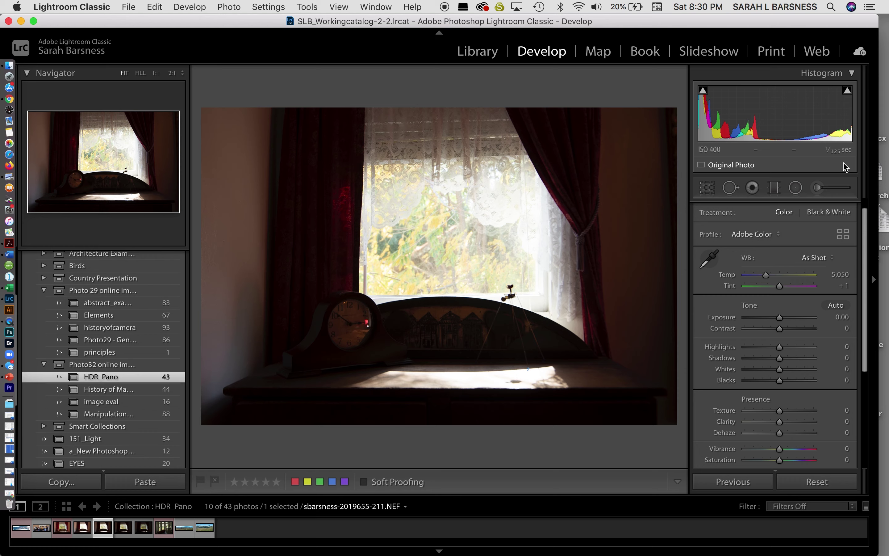
key("Right")
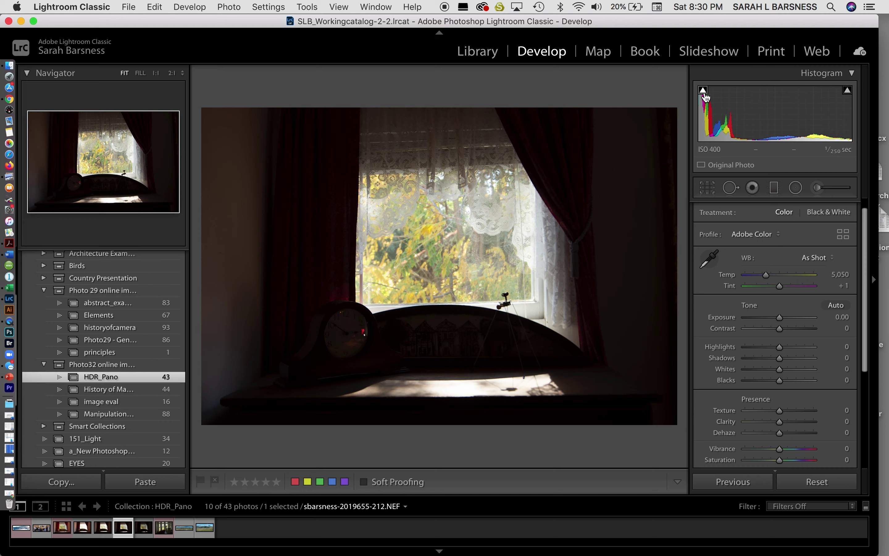
mouse_move(703, 97)
key("Right")
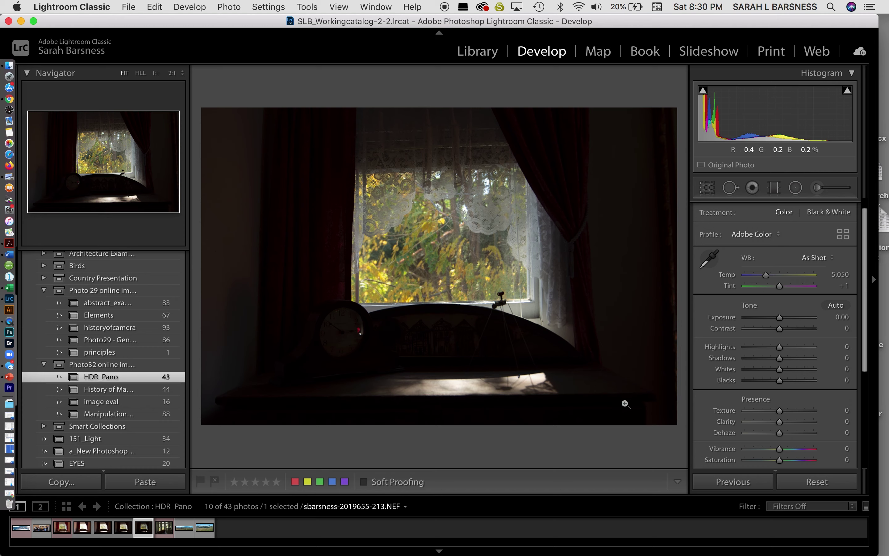
key("g")
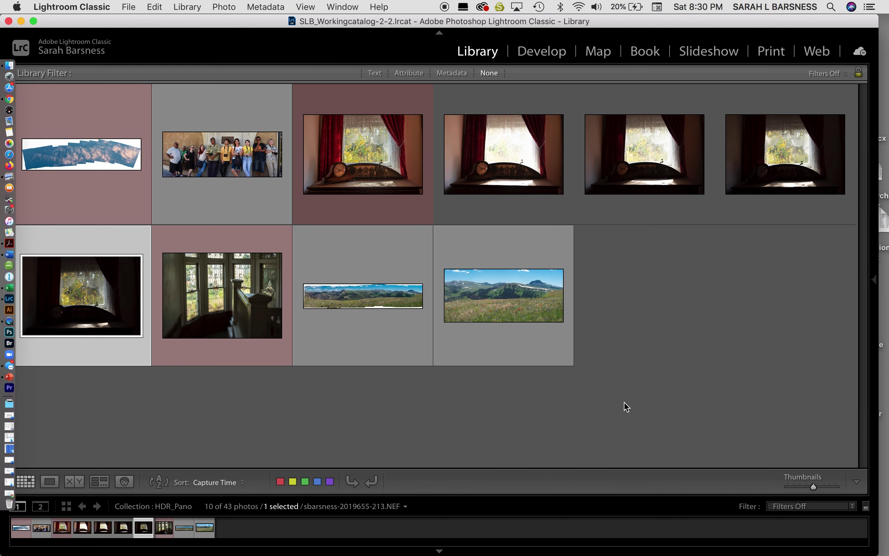
Select all four clock brackets and launch Photo Merge > HDR on them
left_click(496, 168)
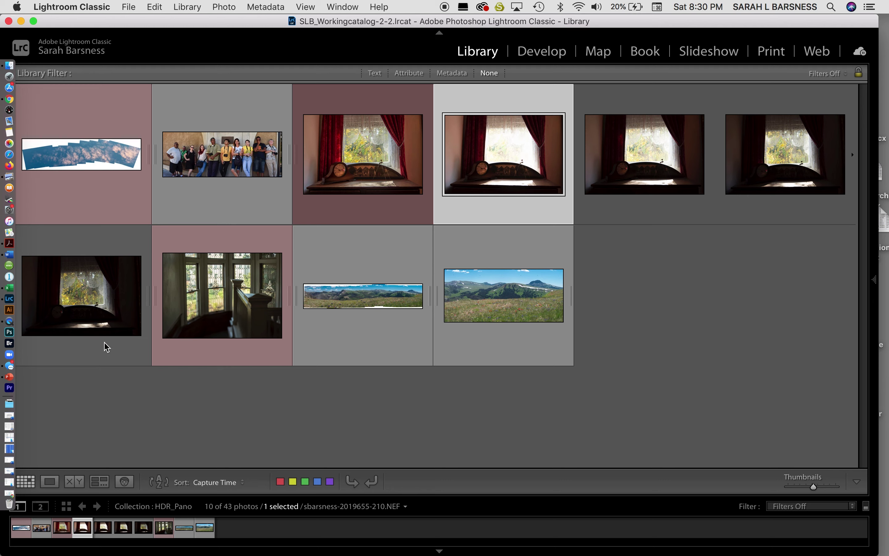
left_click(116, 331, "shift")
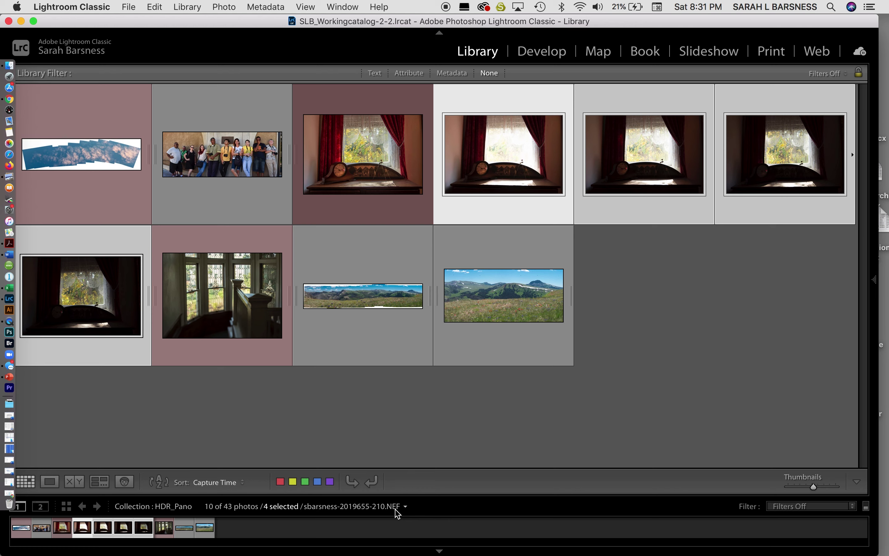
left_click(224, 8)
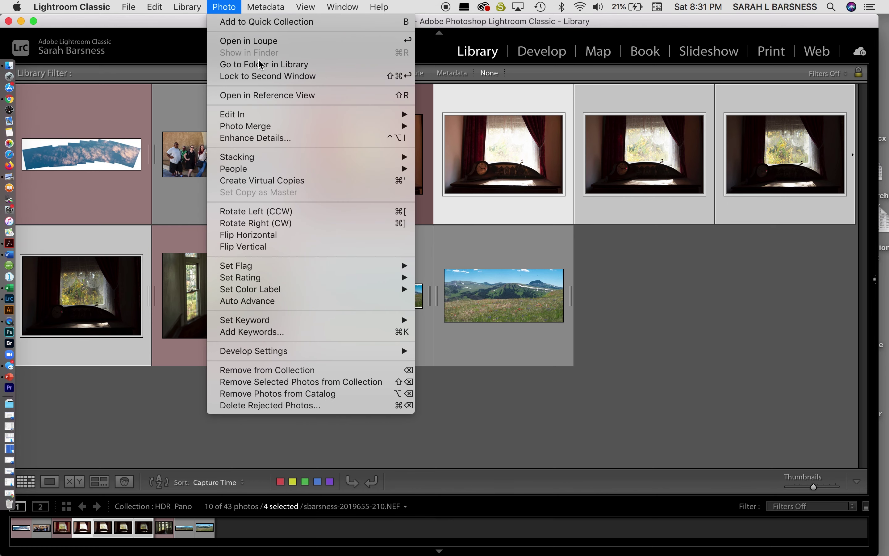
mouse_move(276, 131)
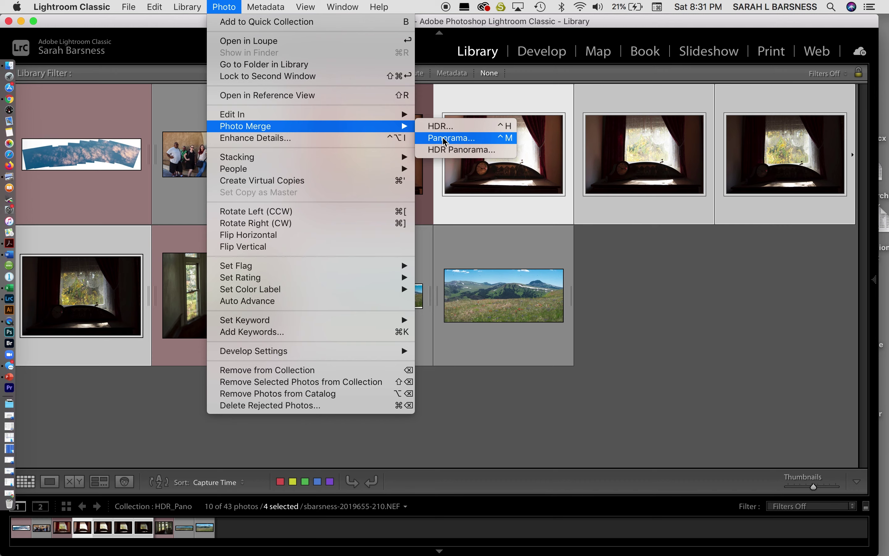
left_click(443, 127)
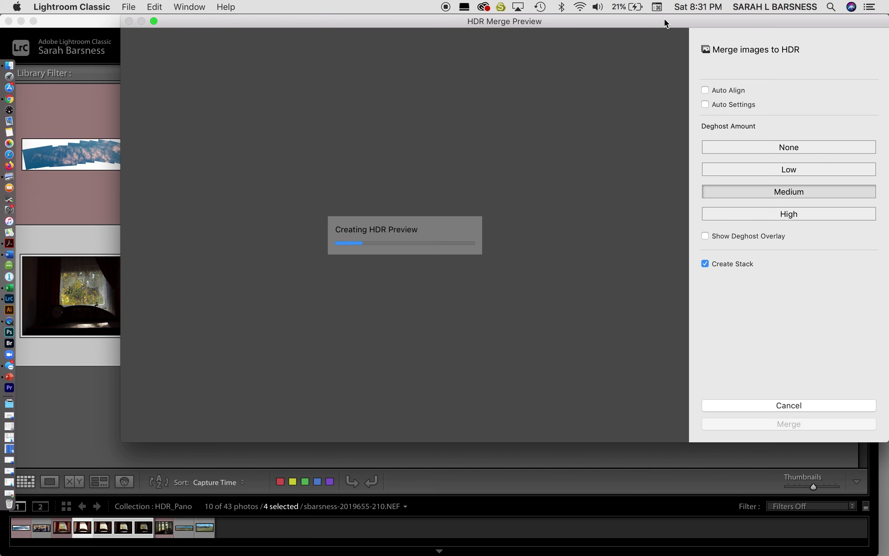
Move the HDR Merge Preview window left while the four-image preview finishes rendering
left_click_drag(664, 20, 590, 17)
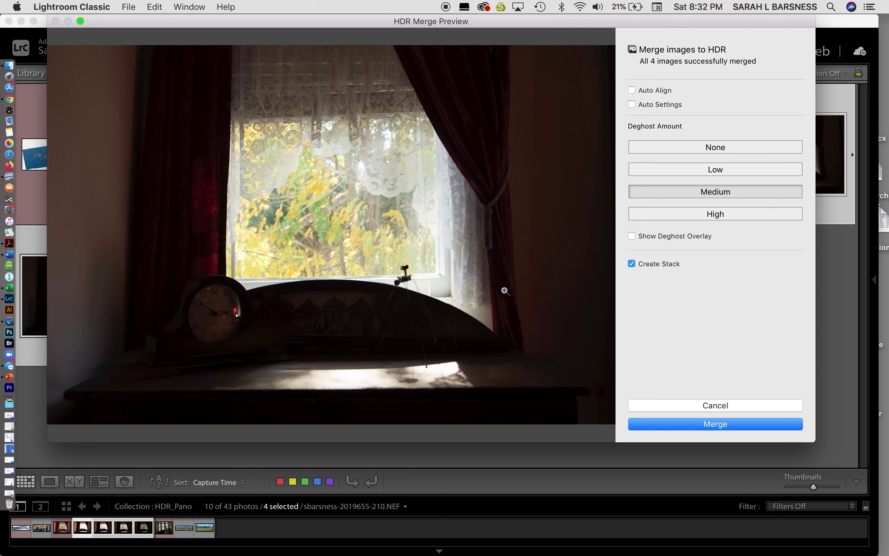
Zoom the preview in on the clock and back to fit, then enable Auto Align
left_click(242, 291)
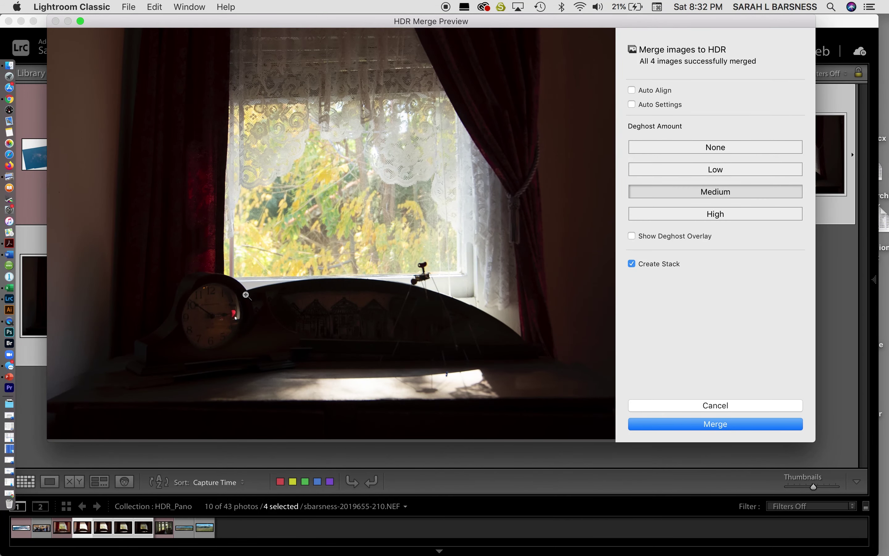
left_click(246, 294)
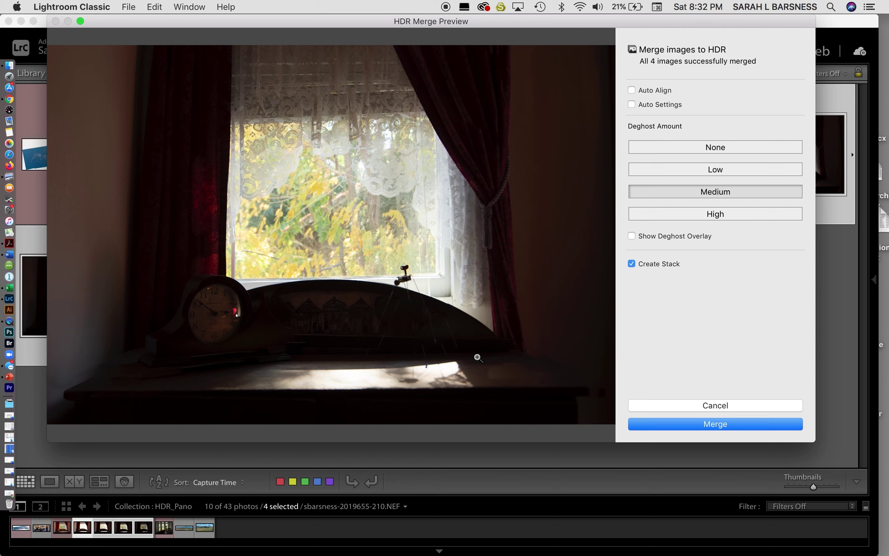
left_click(632, 91)
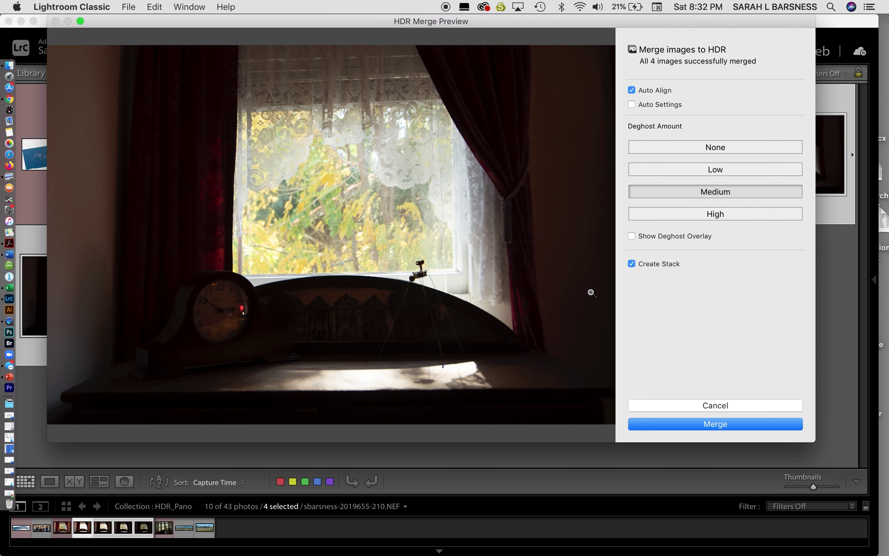
Turn on Auto Settings and set the HDR merge's deghosting to None
left_click(632, 105)
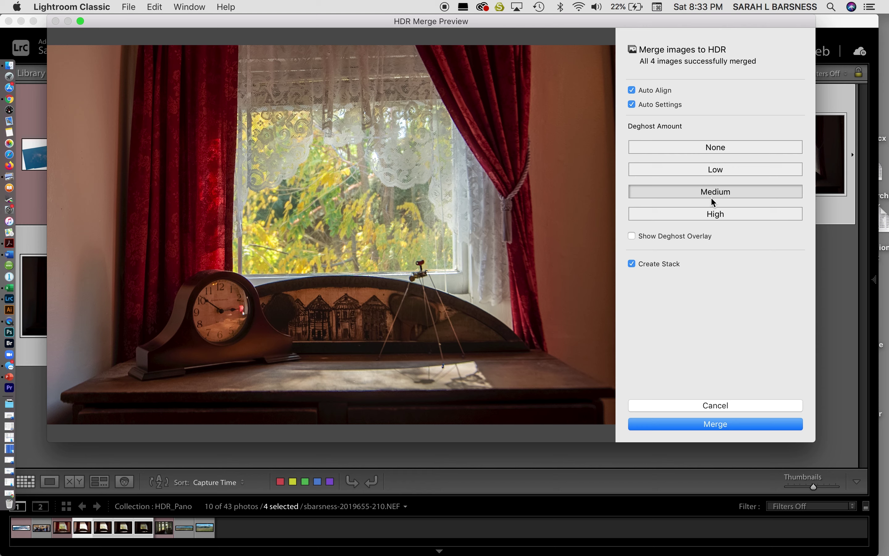
left_click(715, 147)
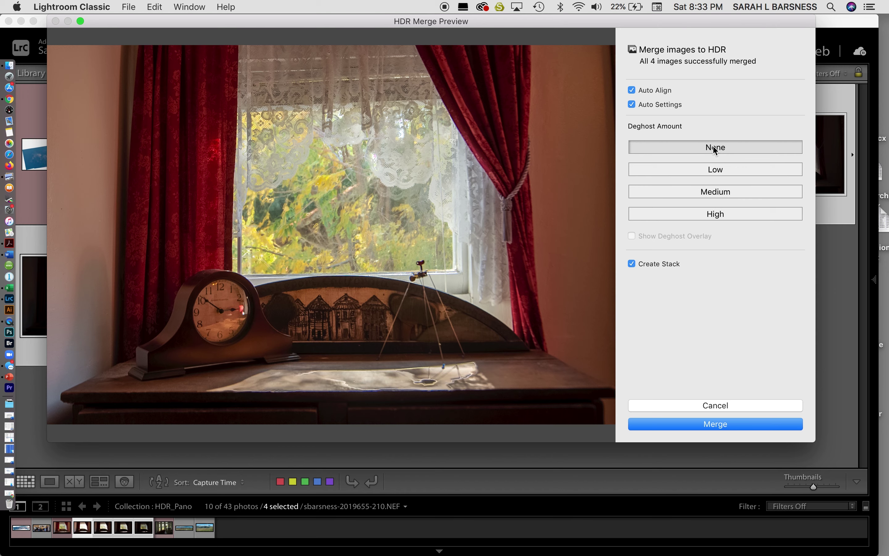
Create the merged clock-window HDR DNG, bringing HDR_Pano to 44 photos
left_click(702, 428)
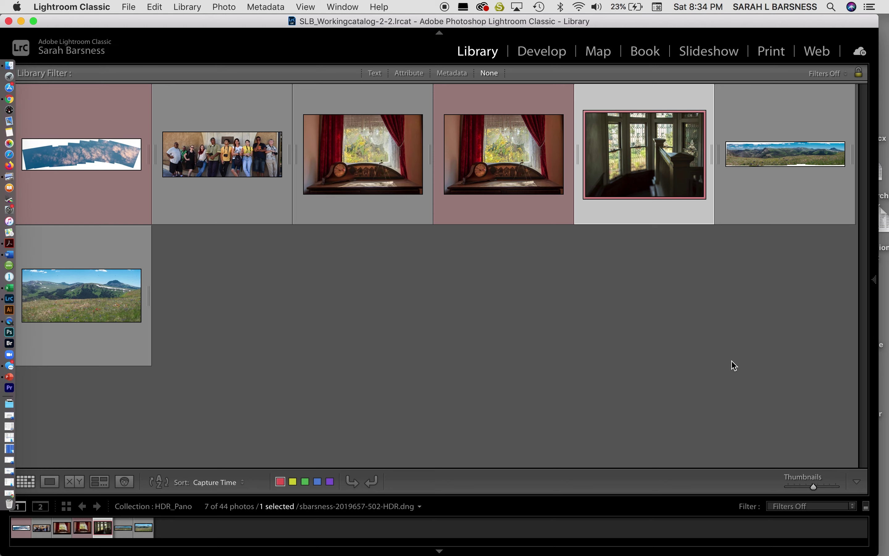
Flip between the two clock-window HDR DNGs in Loupe, then open the Exposure +1.06 version in Develop
left_click(371, 167)
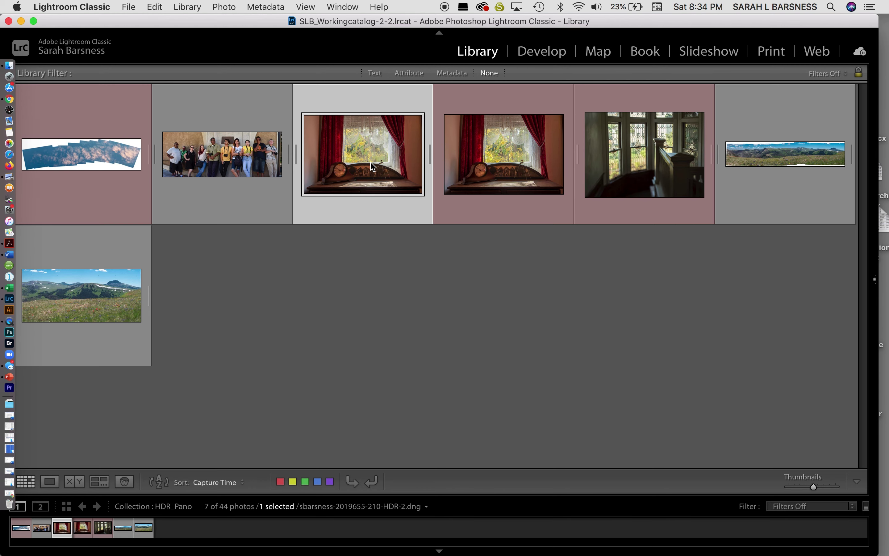
key("e")
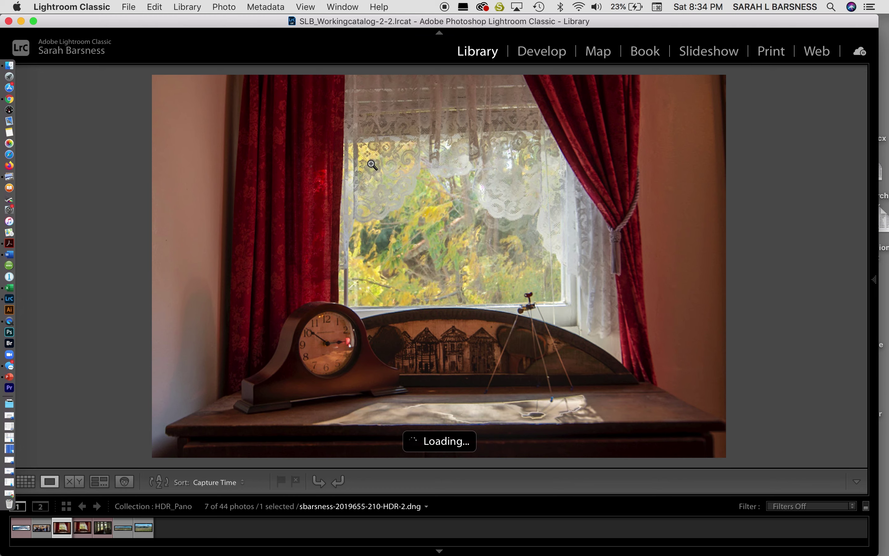
key("Right")
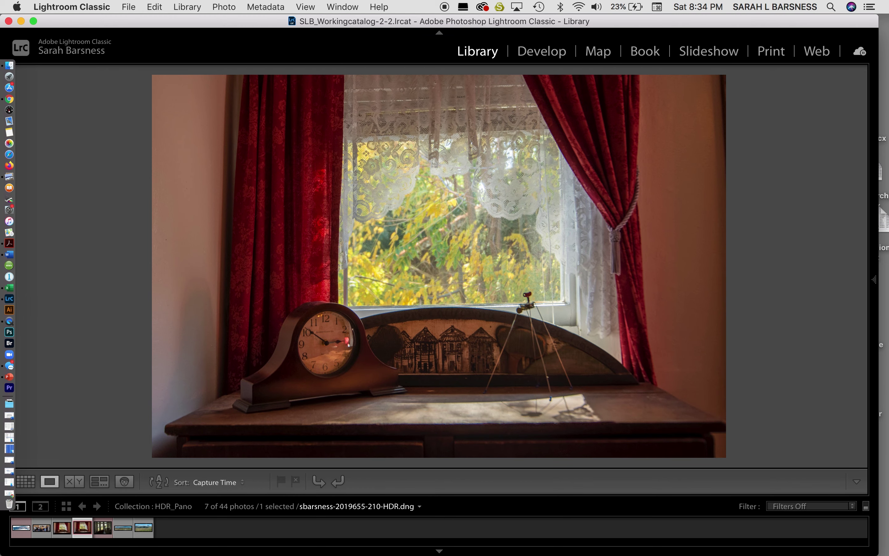
key("Left")
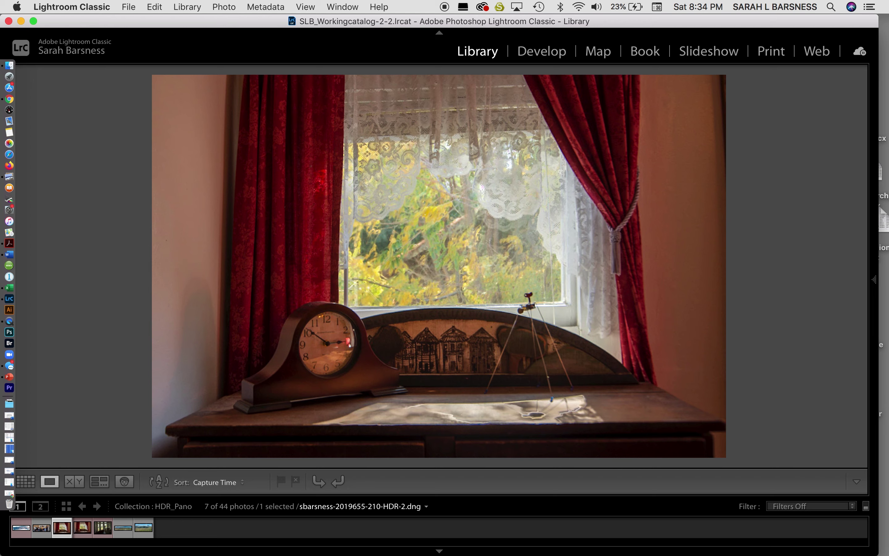
key("Right")
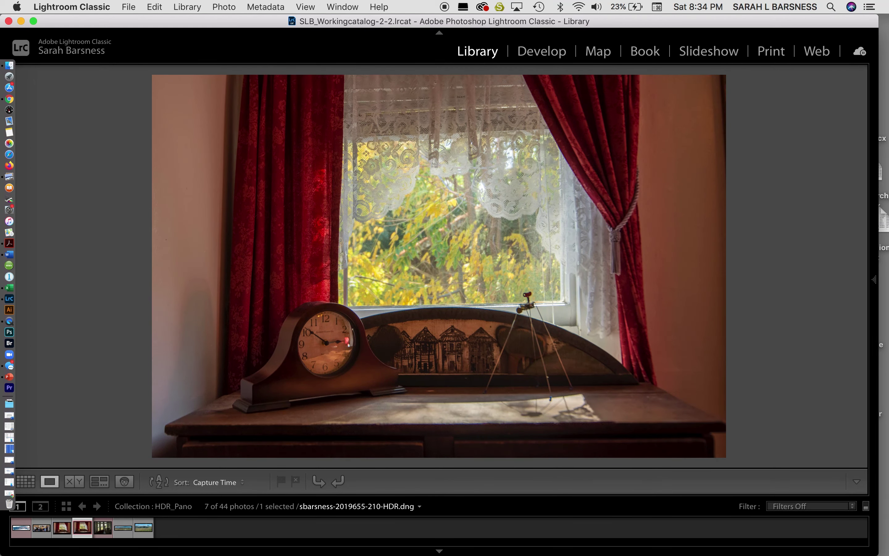
key("Left")
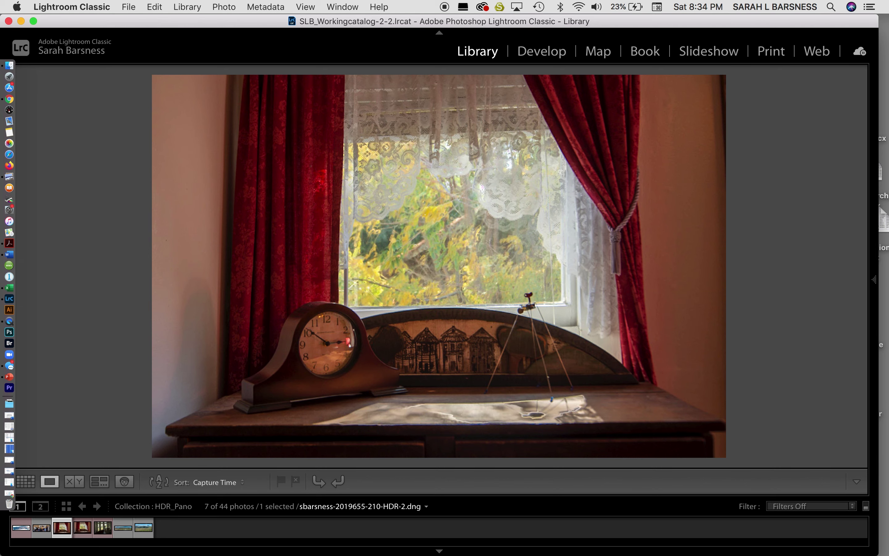
key("Right")
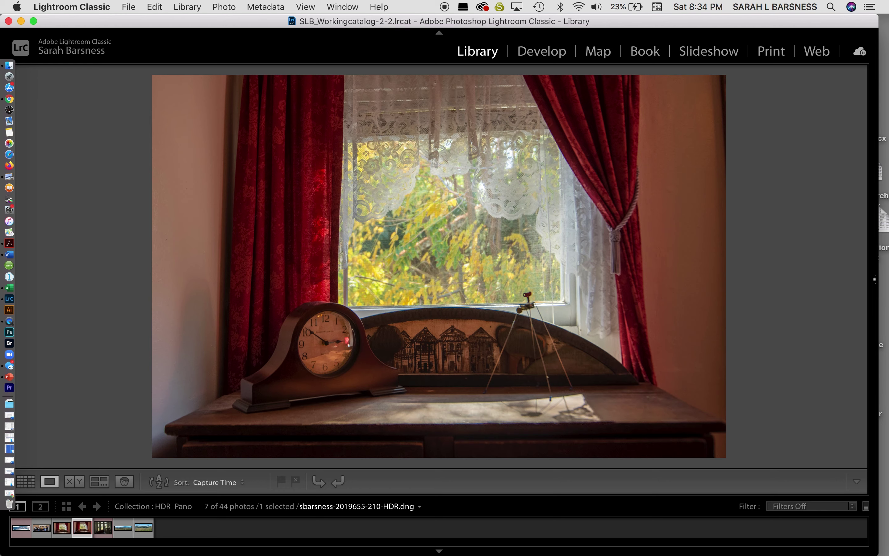
key("d")
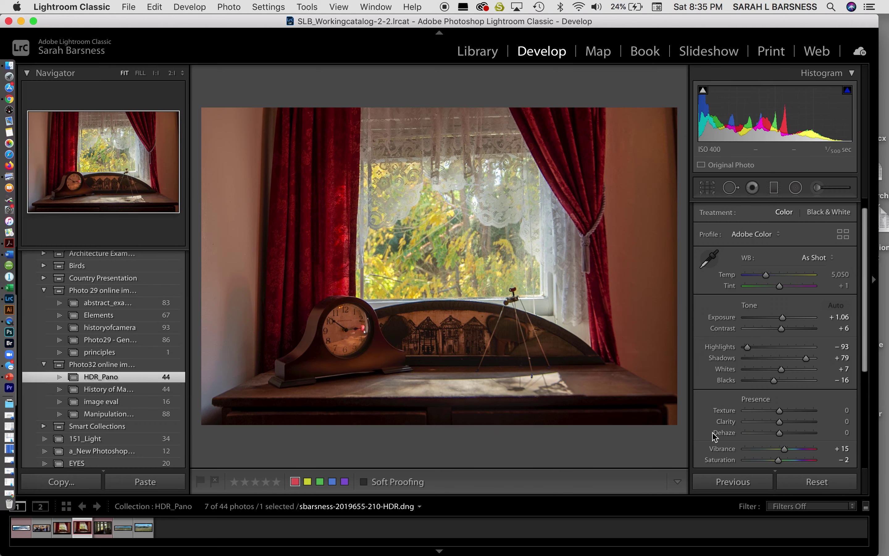
Switch to the other HDR DNG and set Highlights −100, Exposure +0.85 and Shadows +80
key("Left")
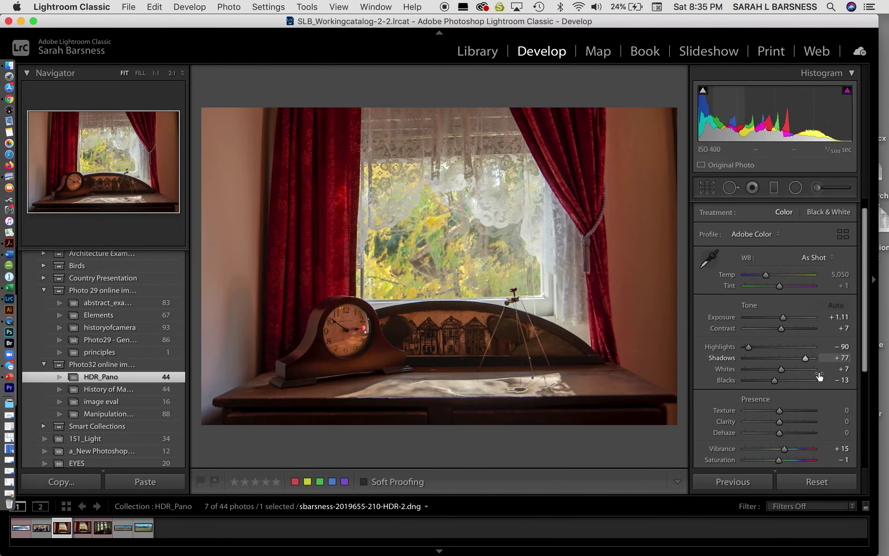
left_click_drag(749, 349, 745, 349)
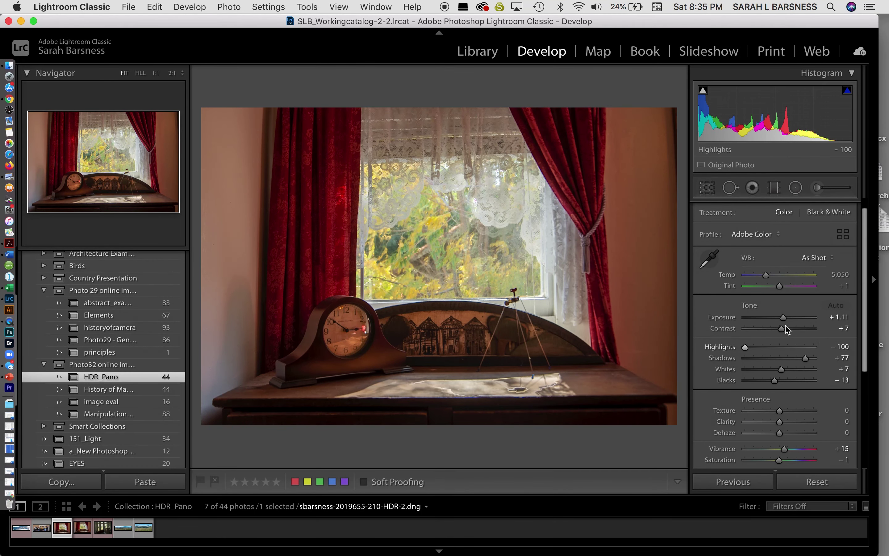
left_click_drag(783, 317, 783, 318)
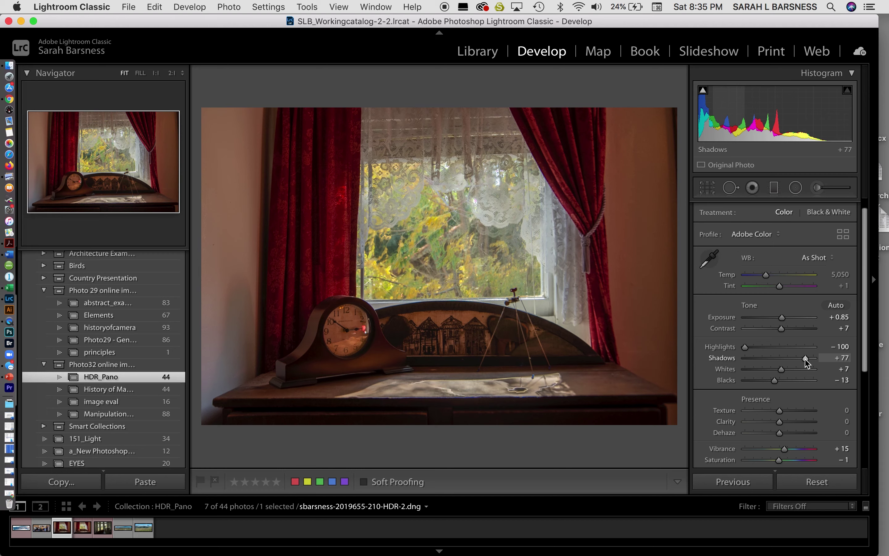
left_click_drag(806, 359, 807, 362)
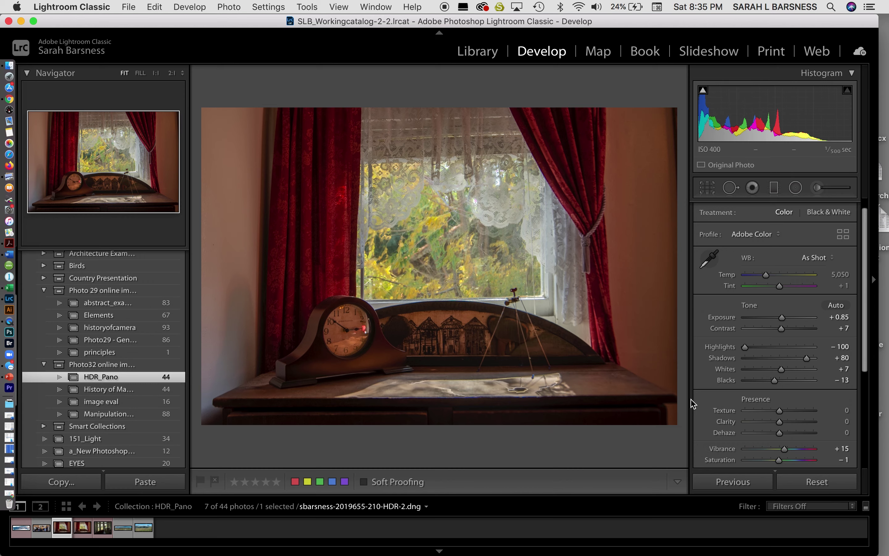
Preview the stained-glass staircase HDR full-size, then expand its stack back in Grid view
key("g")
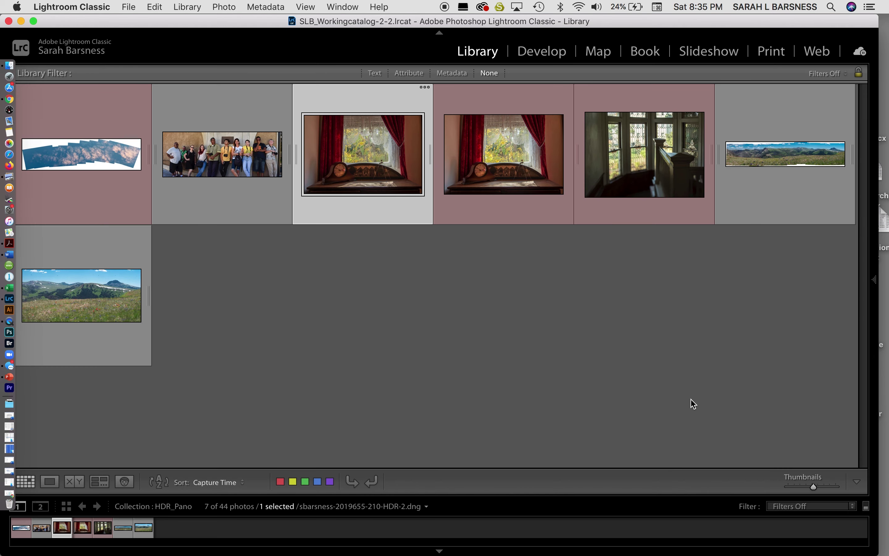
left_click(649, 172)
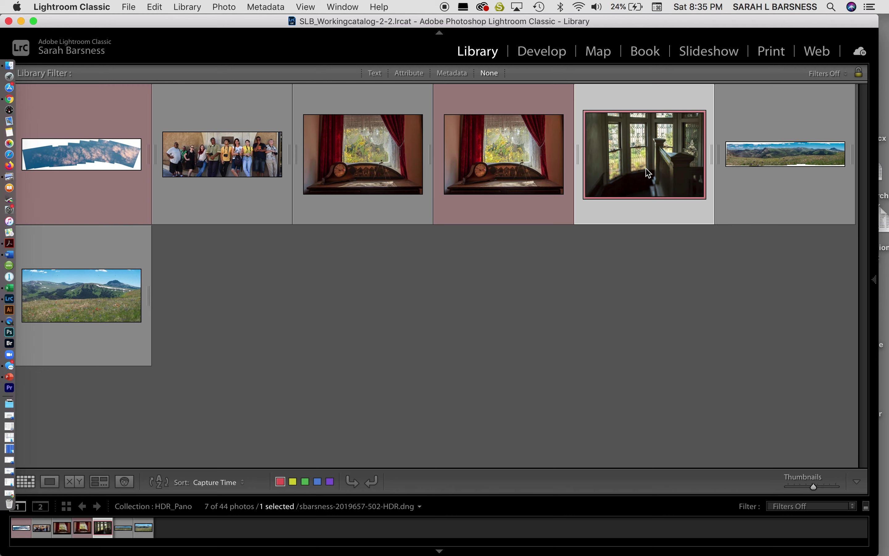
key("e")
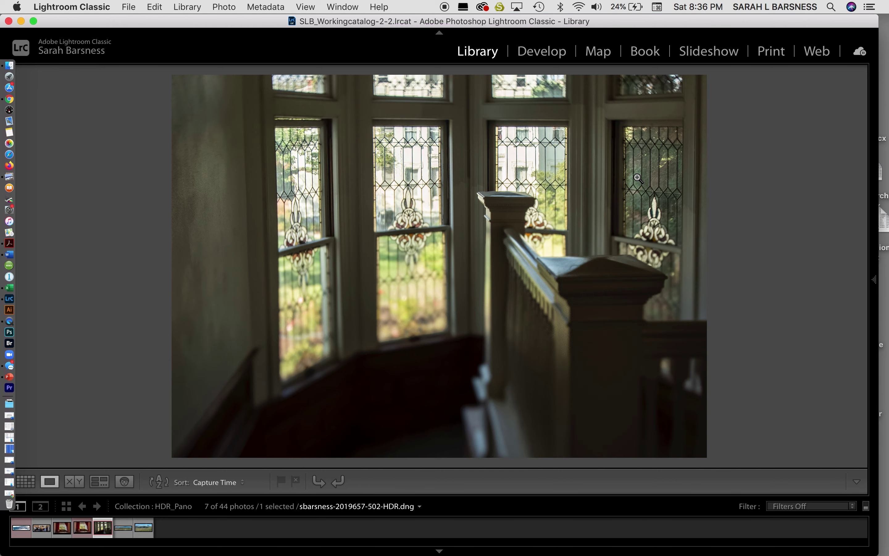
key("g")
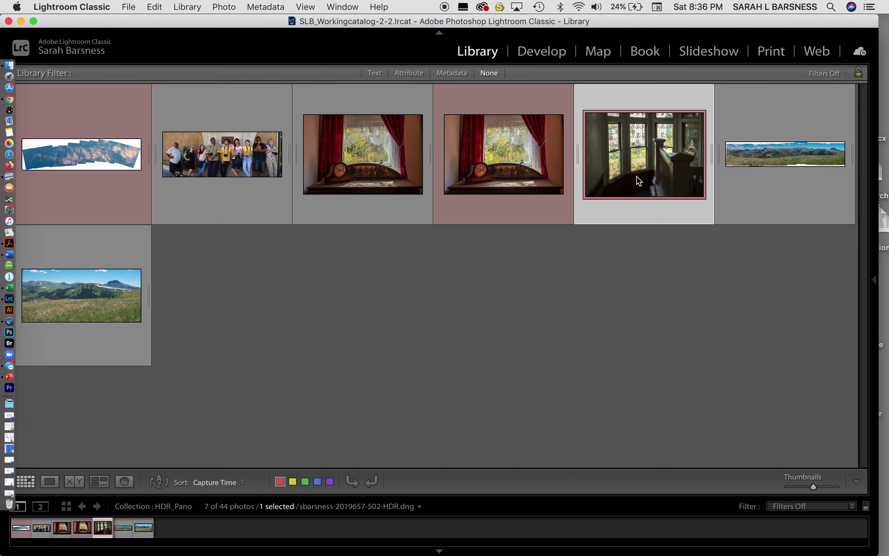
left_click(575, 159)
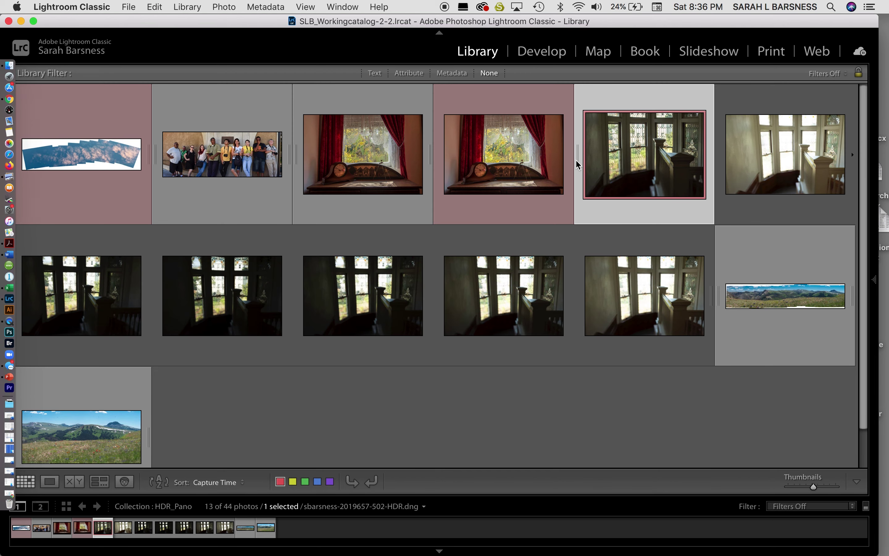
Inspect a staircase source bracket full-size in Develop, comparing it with the next darker bracket
left_click(779, 150)
key("e")
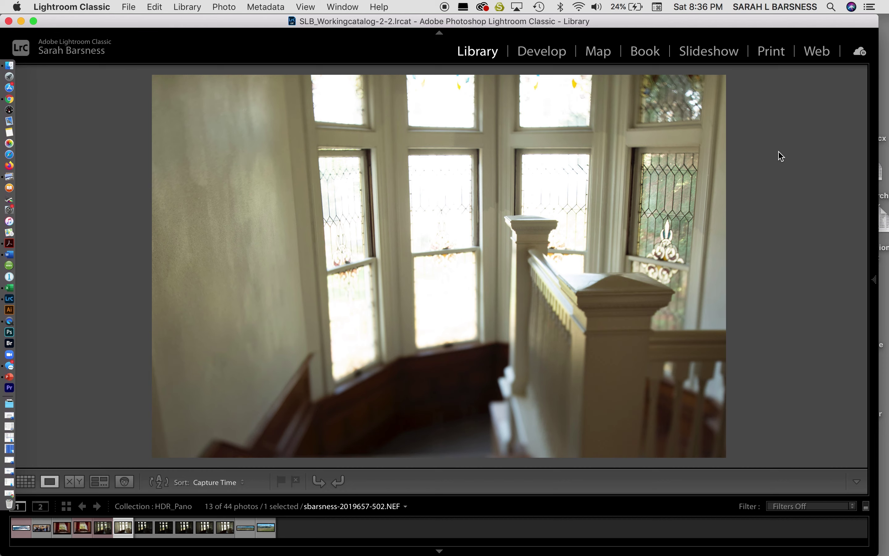
left_click(542, 52)
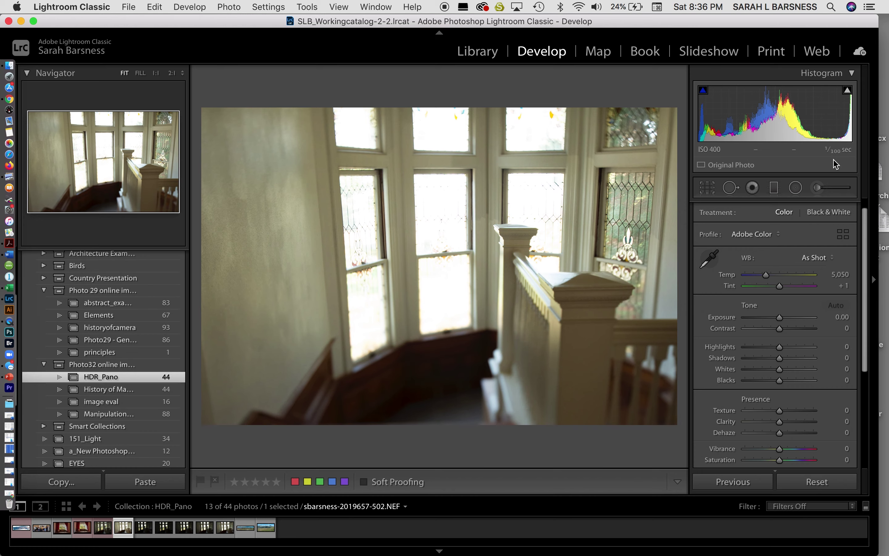
key("Right")
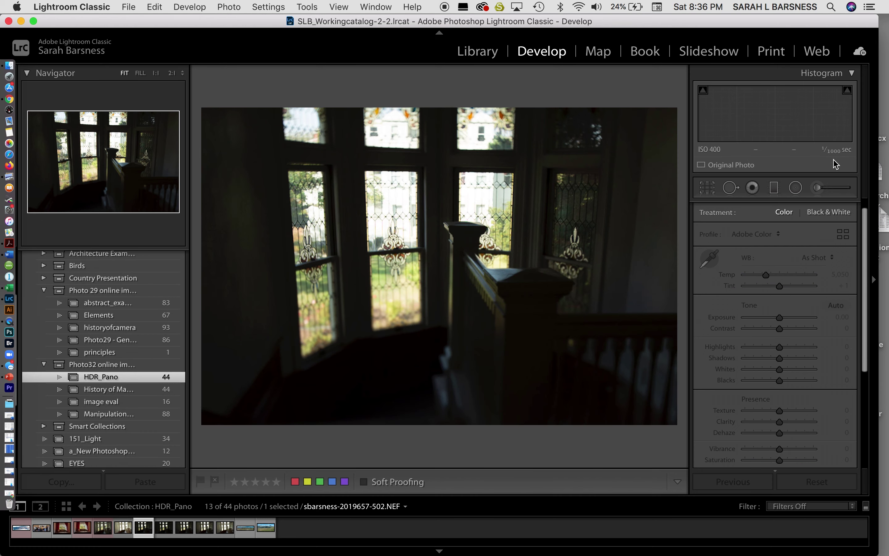
key("Left")
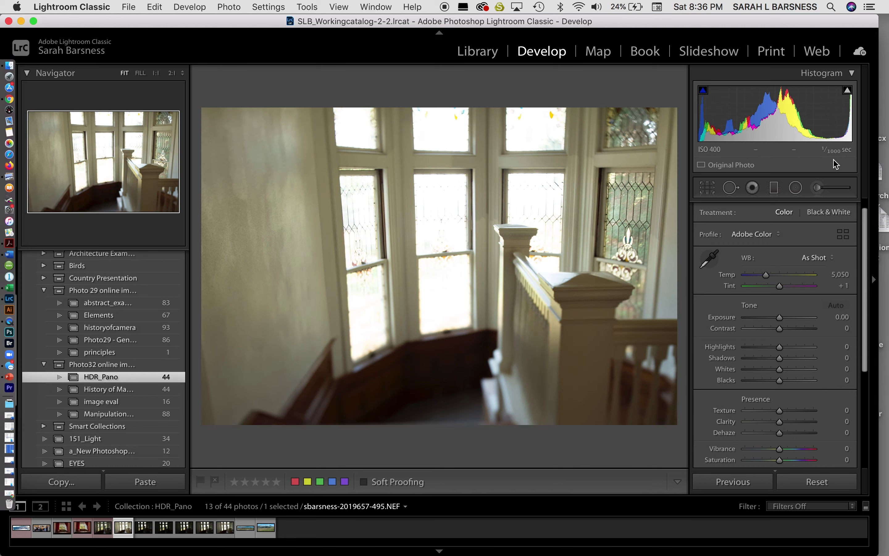
Drag the bright staircase photo before the panorama in the grid and select the darkest bracket
key("g")
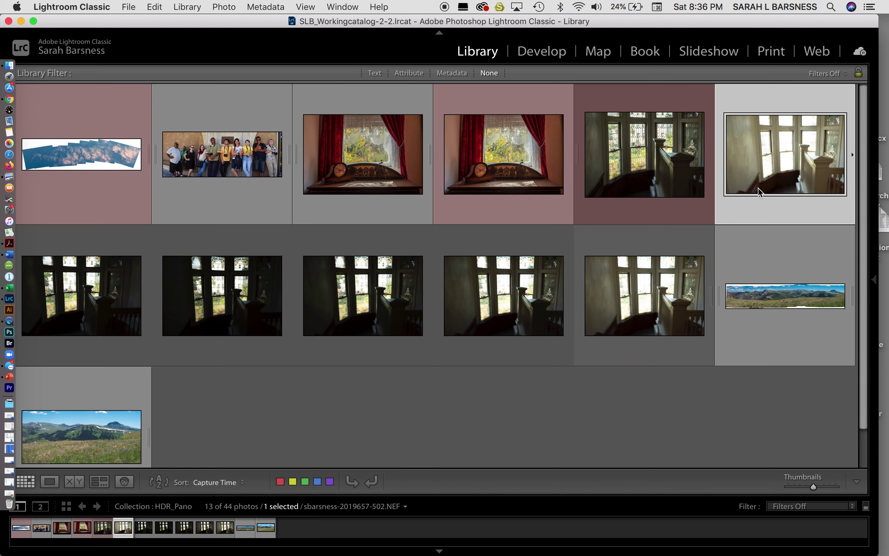
left_click_drag(762, 184, 719, 294)
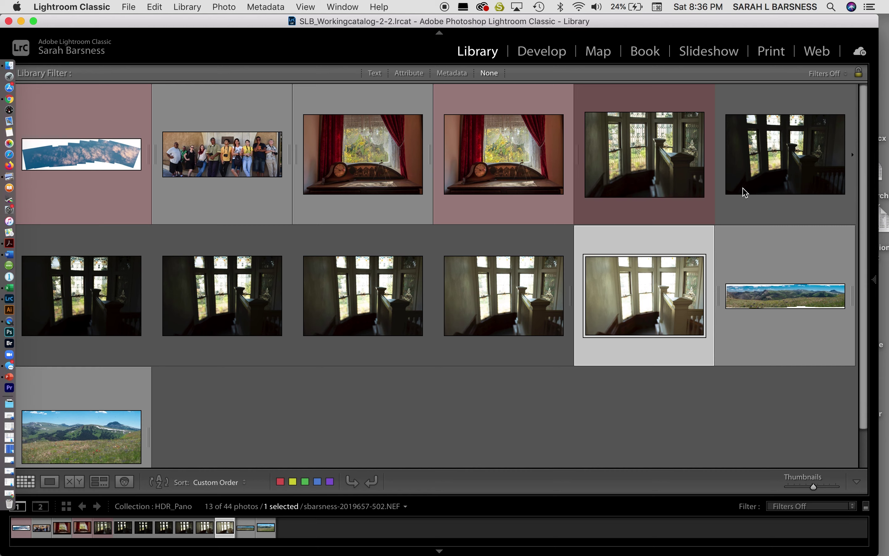
left_click(770, 166)
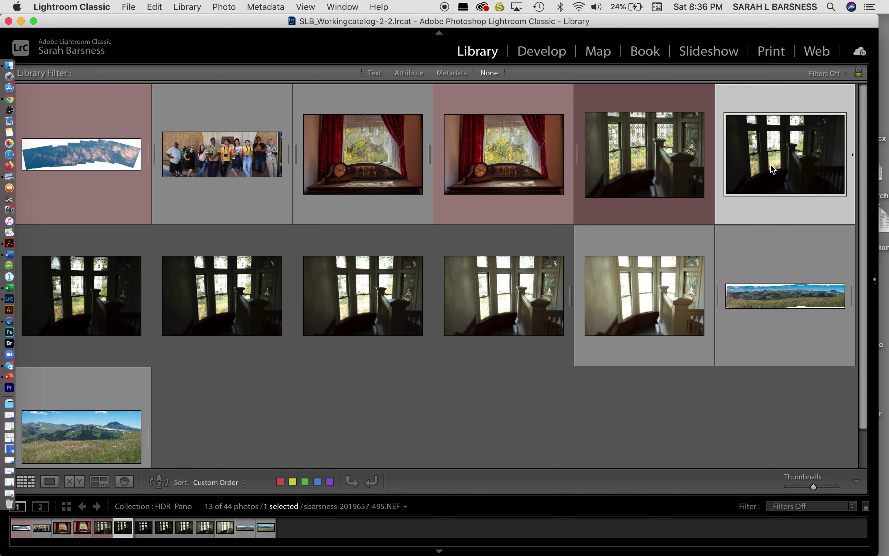
Step through the staircase brackets in Develop, darkest to brightest, then return to the HDR_Pano grid
key("e")
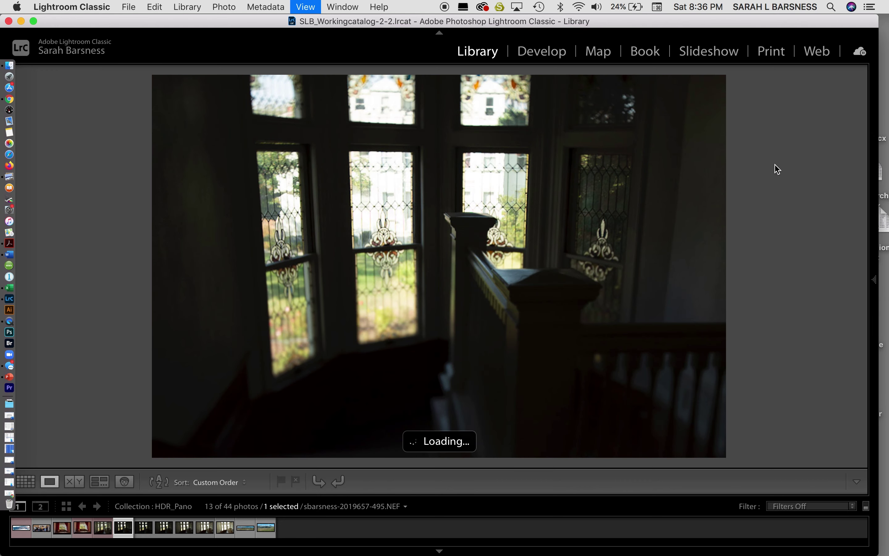
left_click(546, 55)
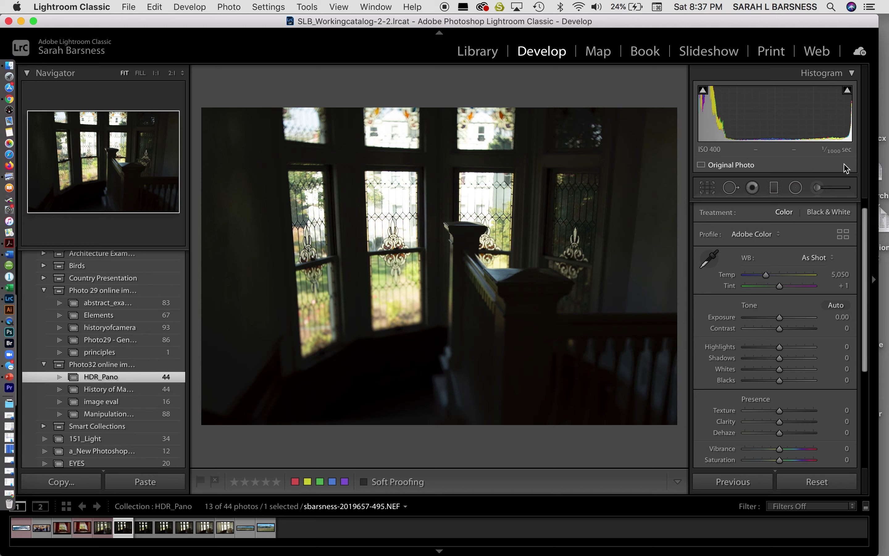
key("Right")
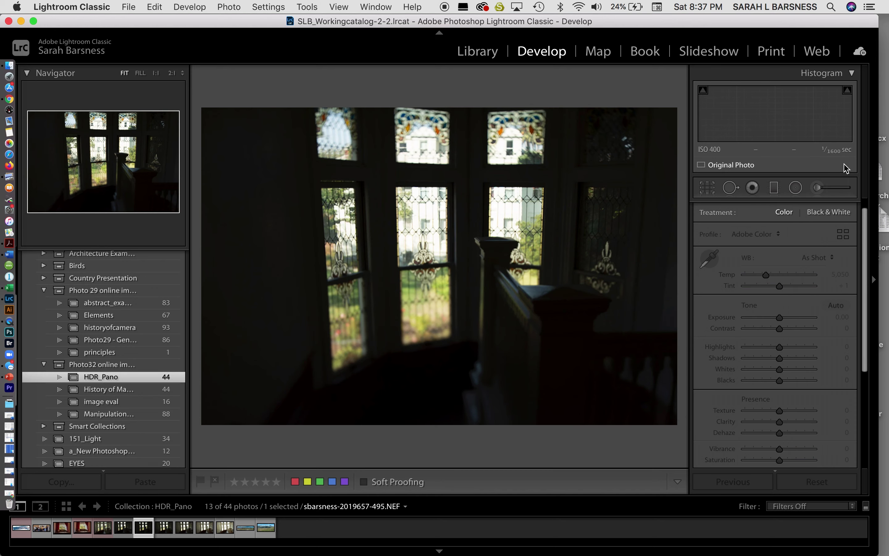
key("Right")
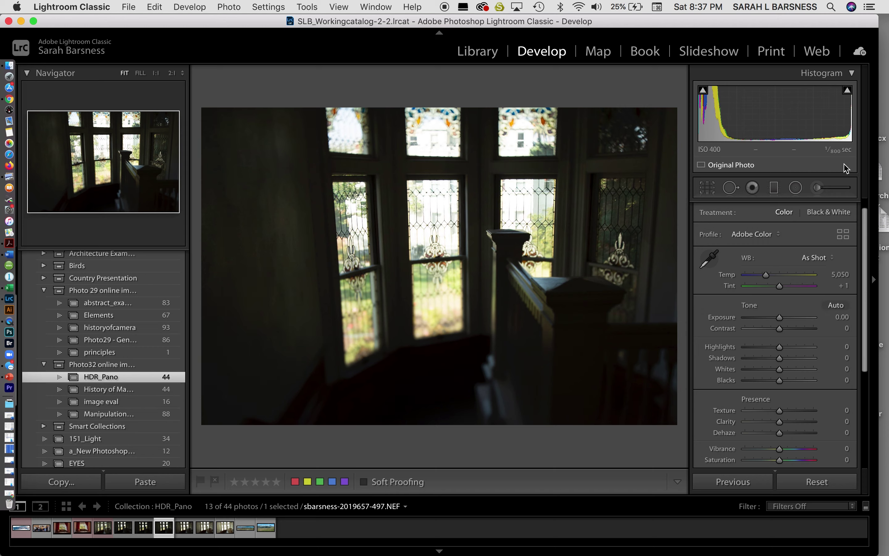
key("Right")
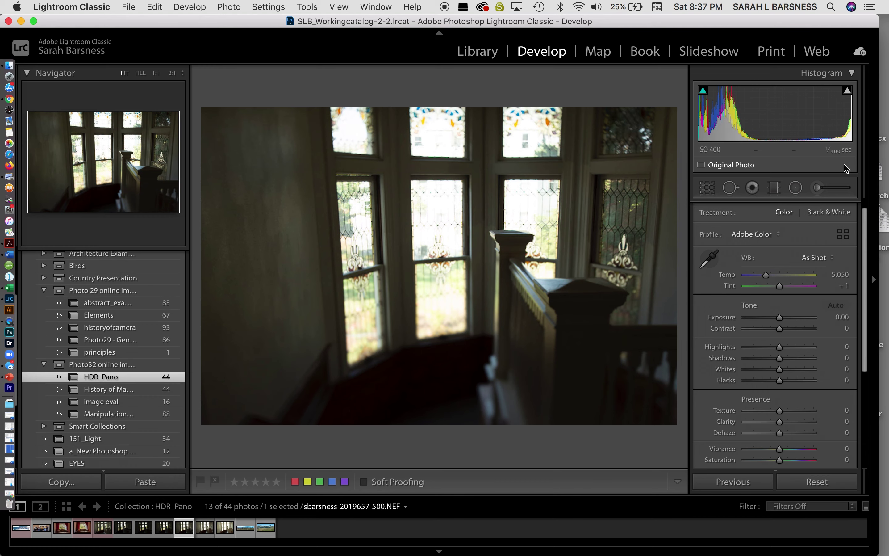
key("Right")
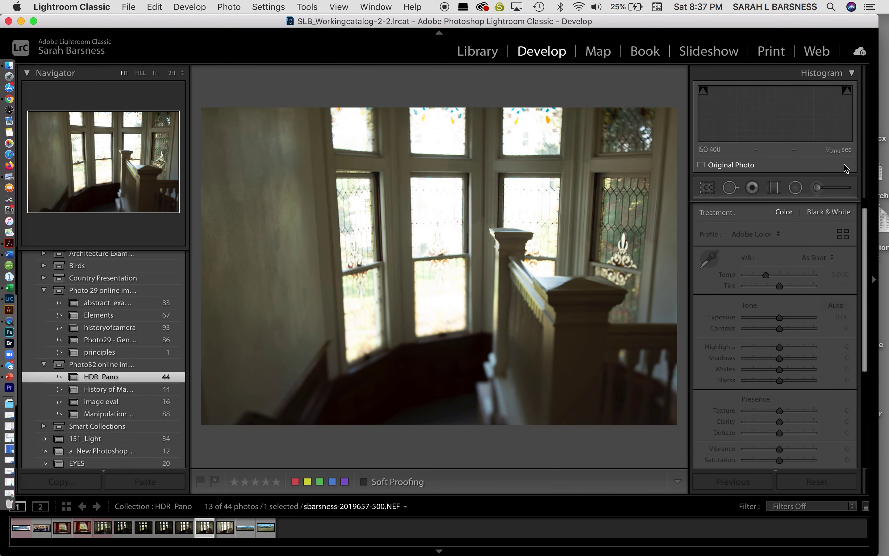
key("Right")
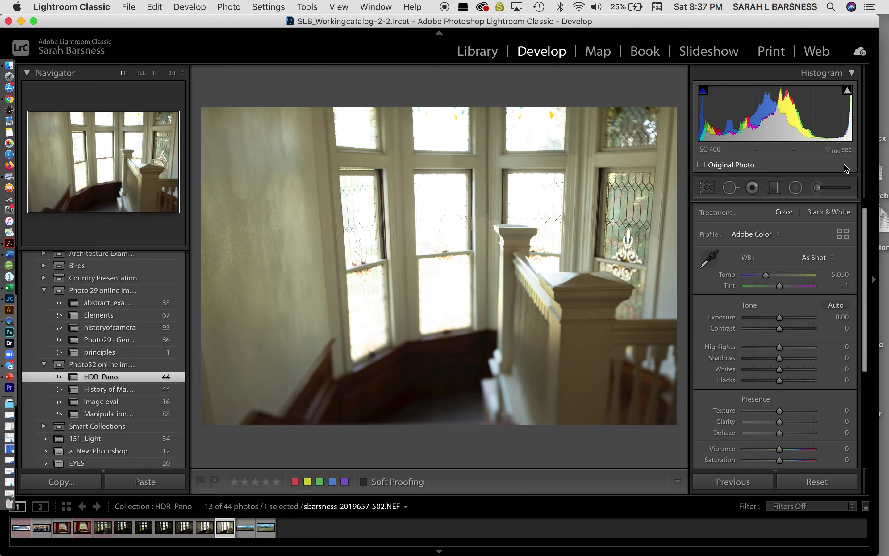
key("Right")
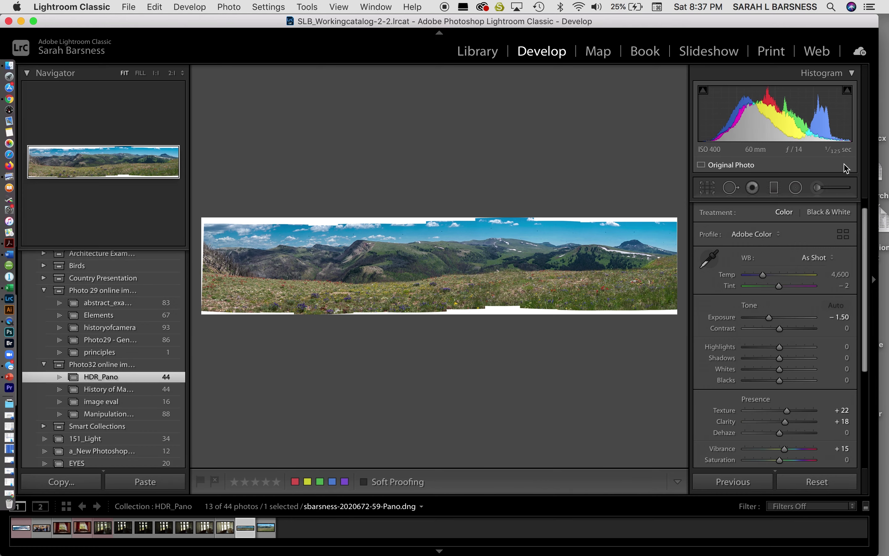
key("Left")
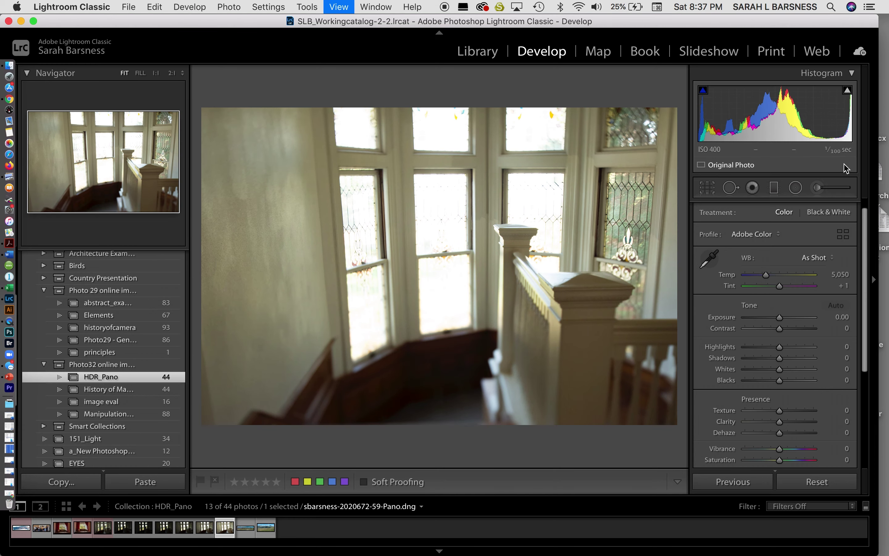
key("g")
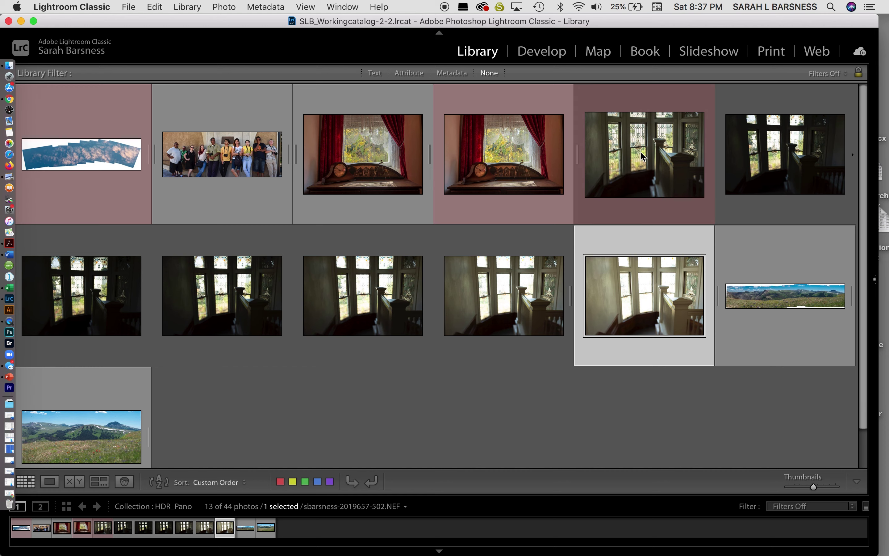
key("Up")
key("Right")
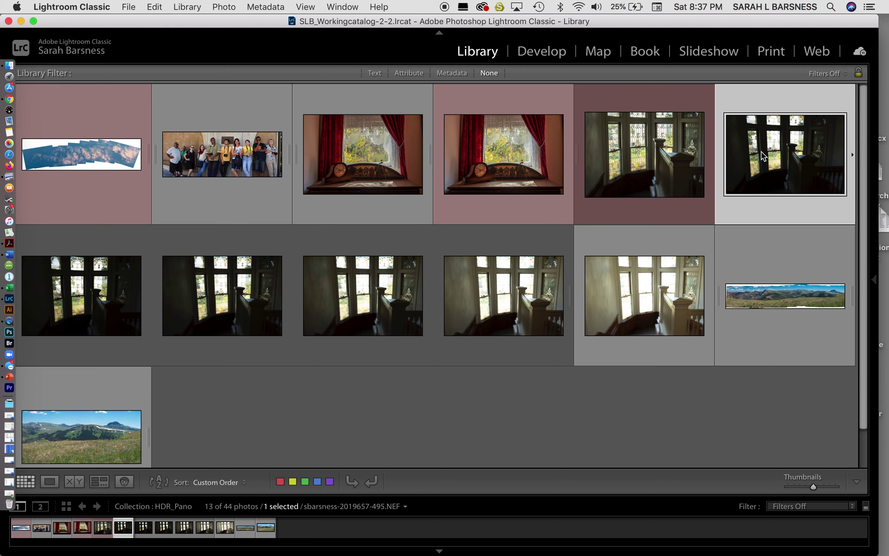
key("e")
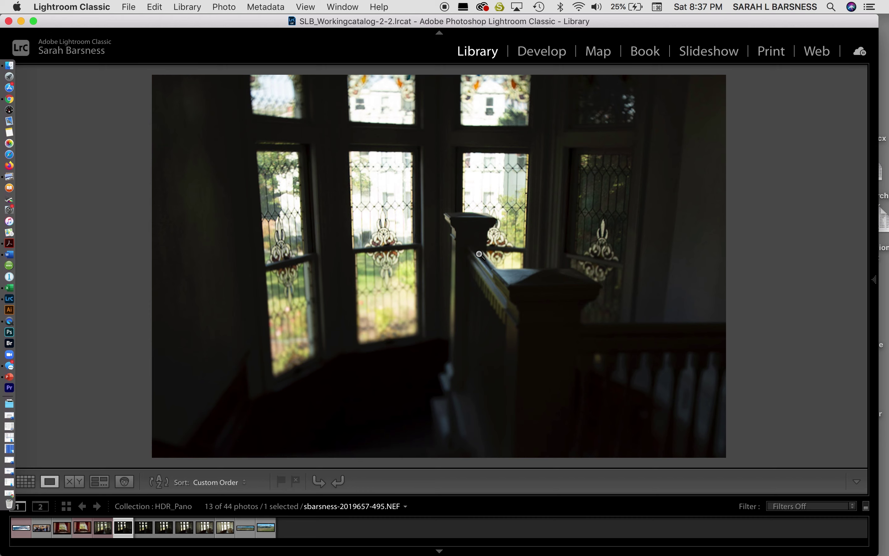
key("Left")
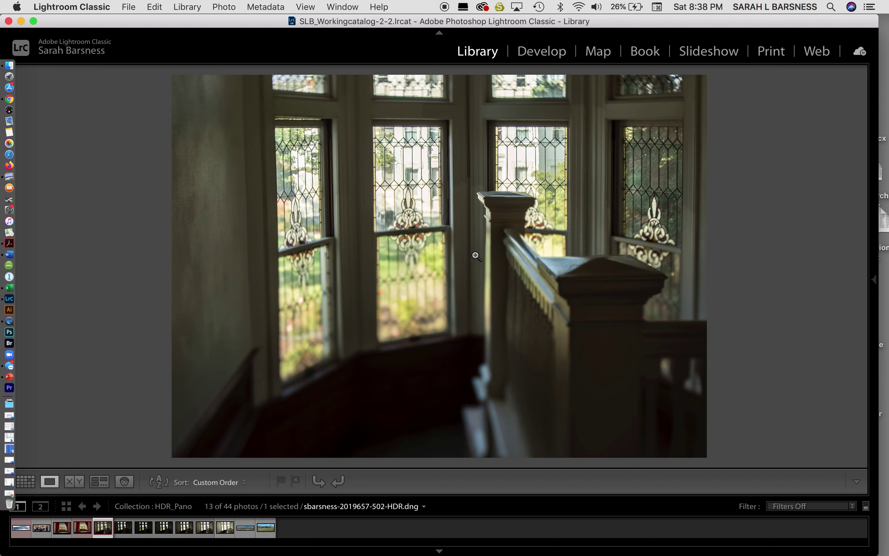
key("Right")
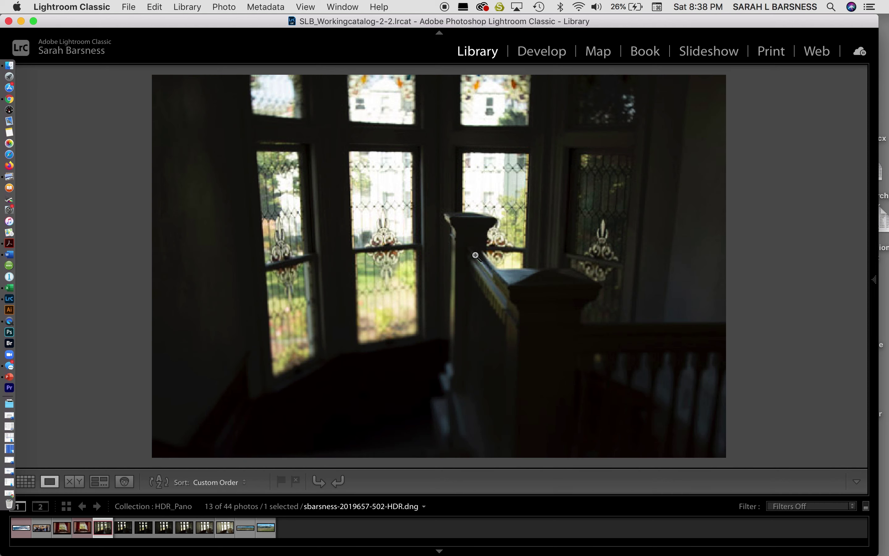
Select the merged 502-HDR.dng staircase thumbnail in the Library grid
key("g")
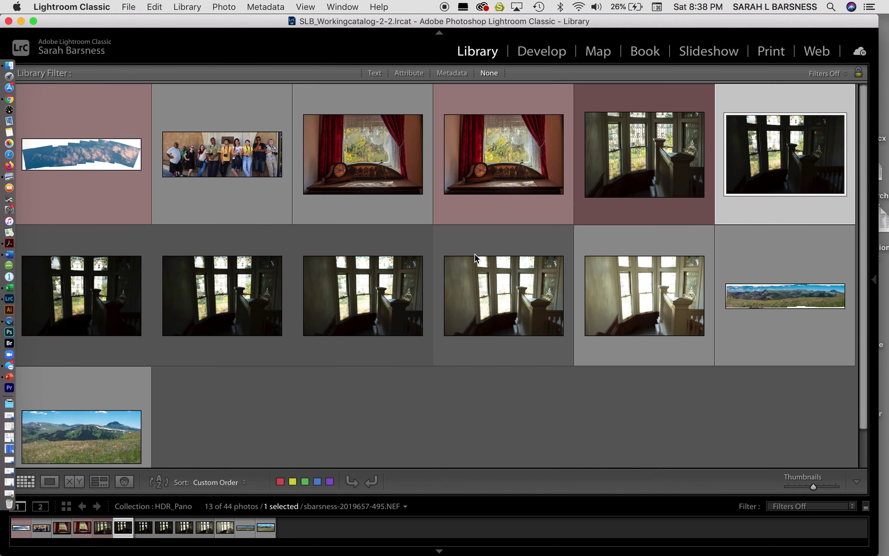
left_click(673, 167)
left_click(342, 7)
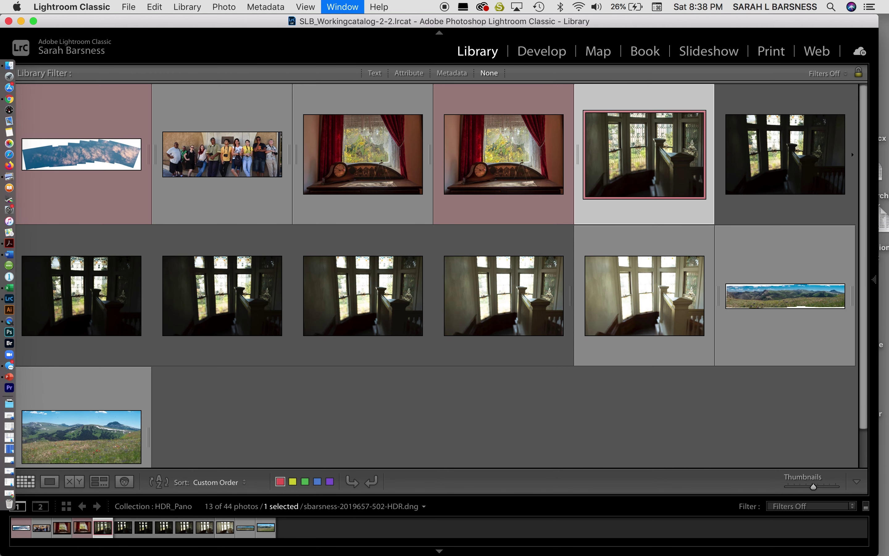